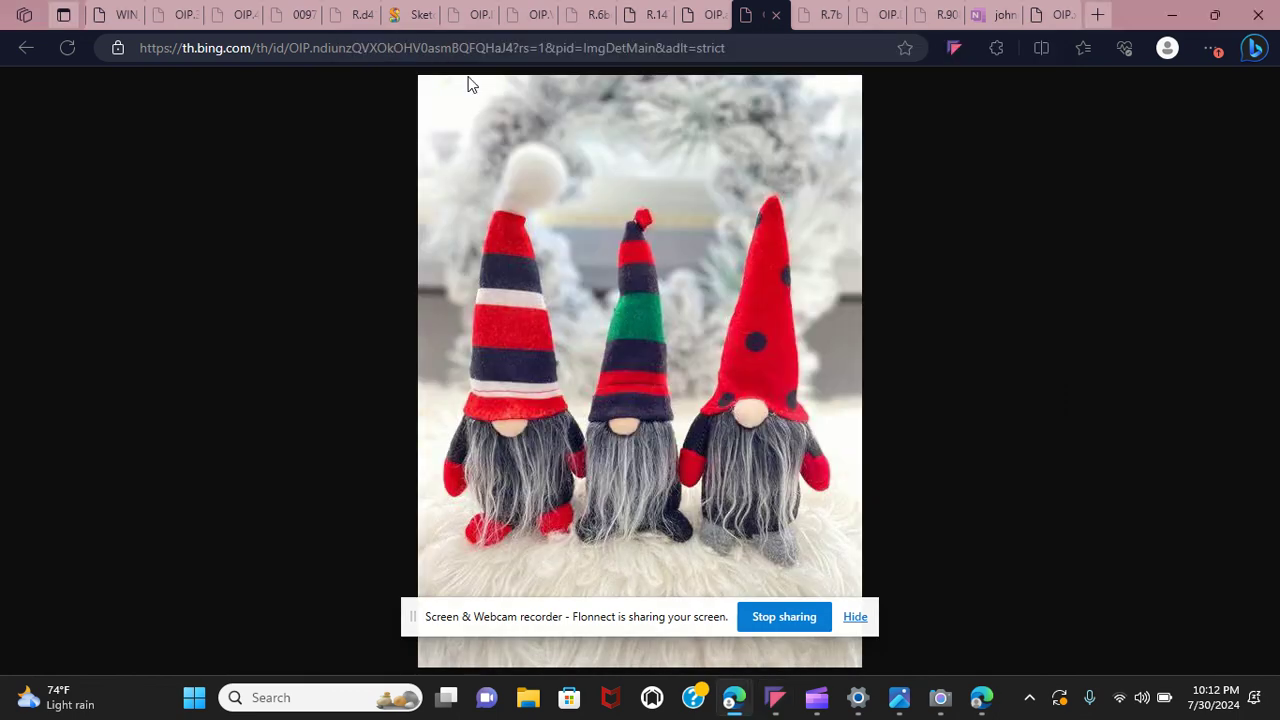
# Step: Switch twice between the gnome picture tab and the Sketchpad stick-figure drawing tab
pyautogui.click(408, 8)
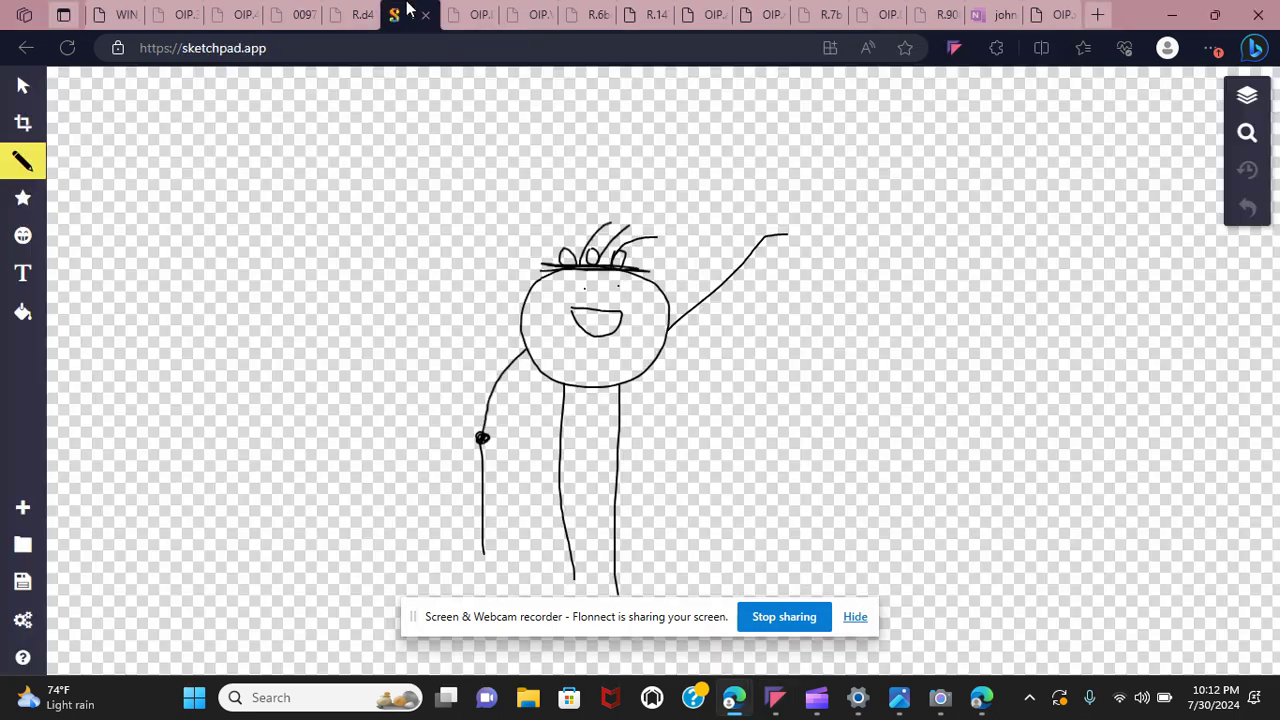
pyautogui.click(745, 10)
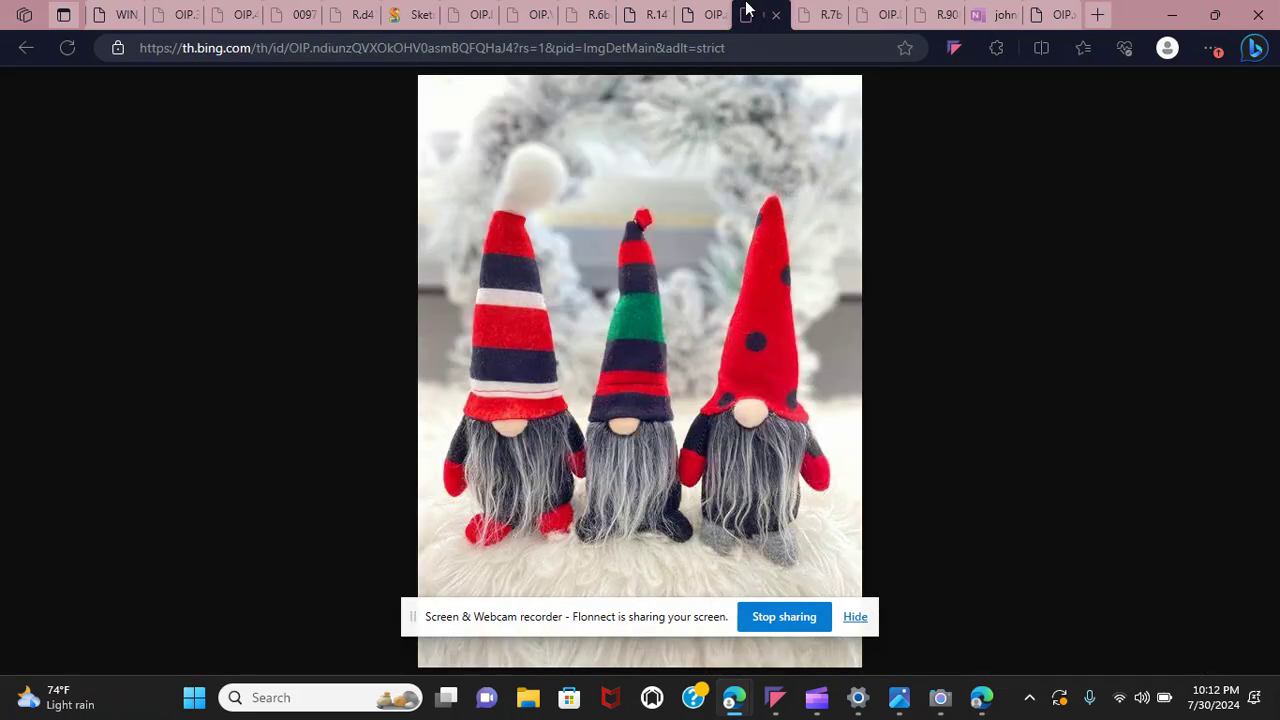
pyautogui.click(405, 12)
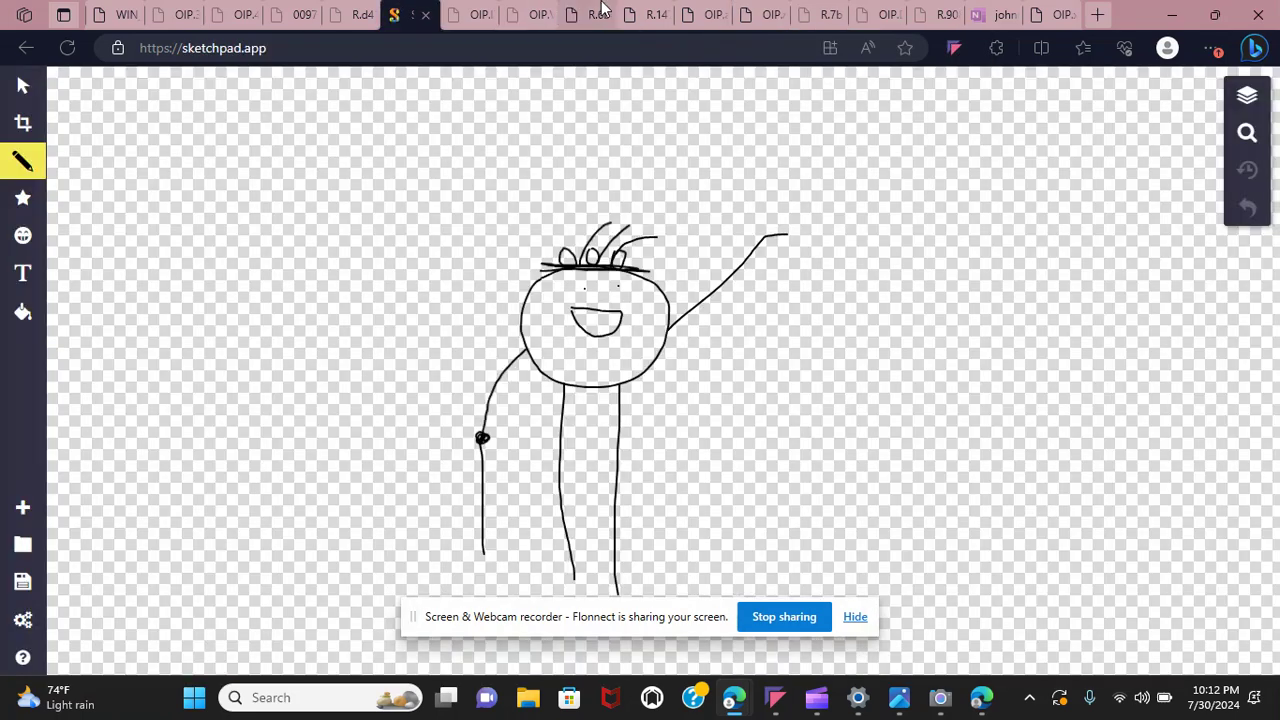
pyautogui.click(748, 9)
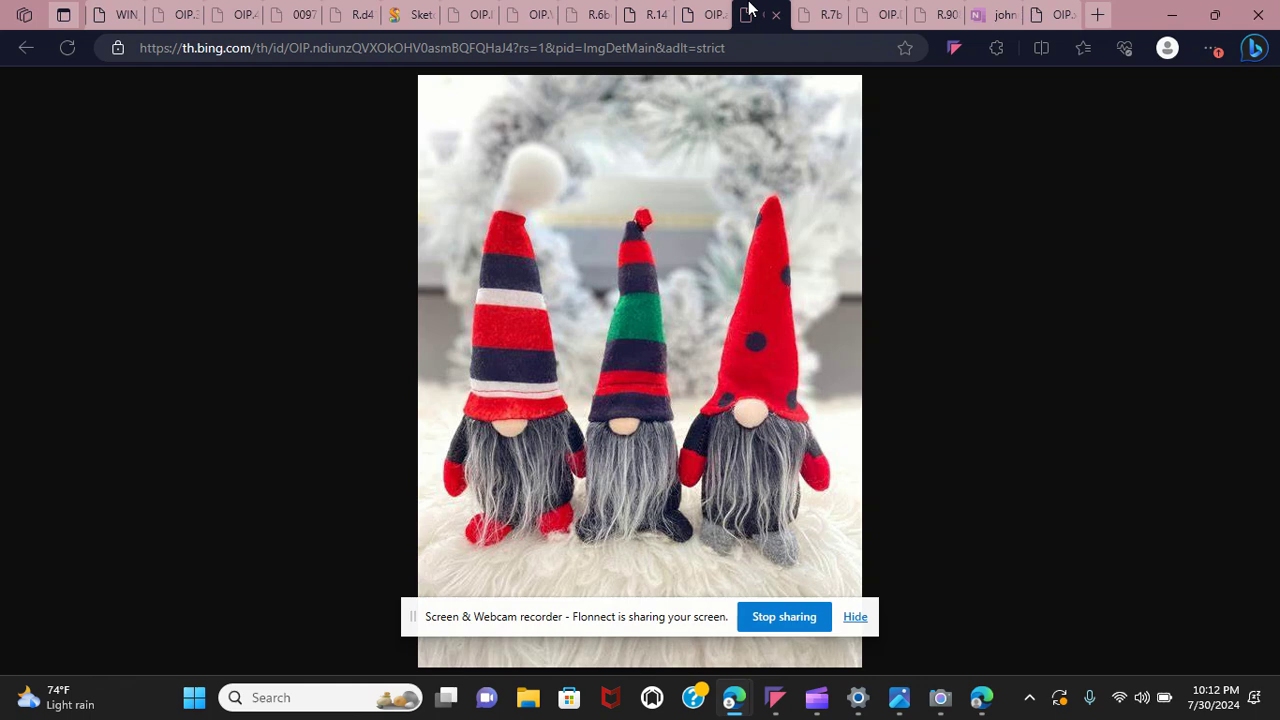
pyautogui.click(405, 12)
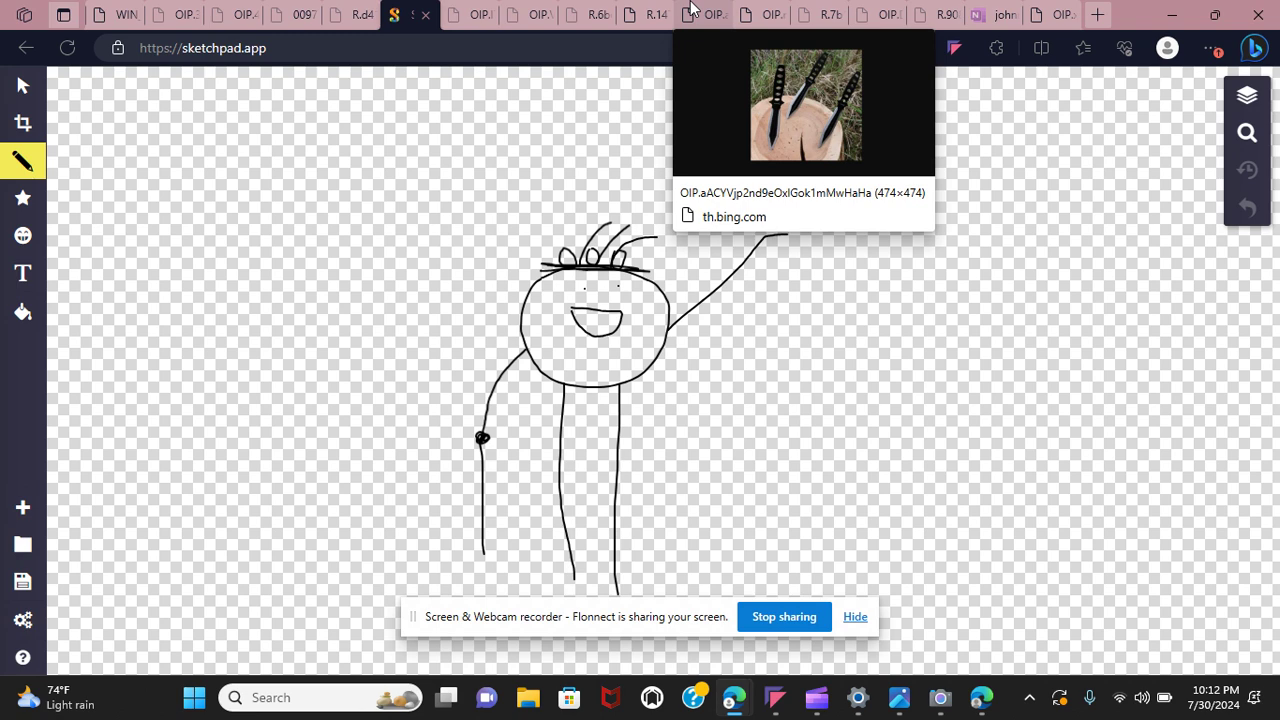
# Step: Glance at the knives and gnome picture tabs, then return to the Sketchpad drawing
pyautogui.click(690, 10)
pyautogui.click(740, 12)
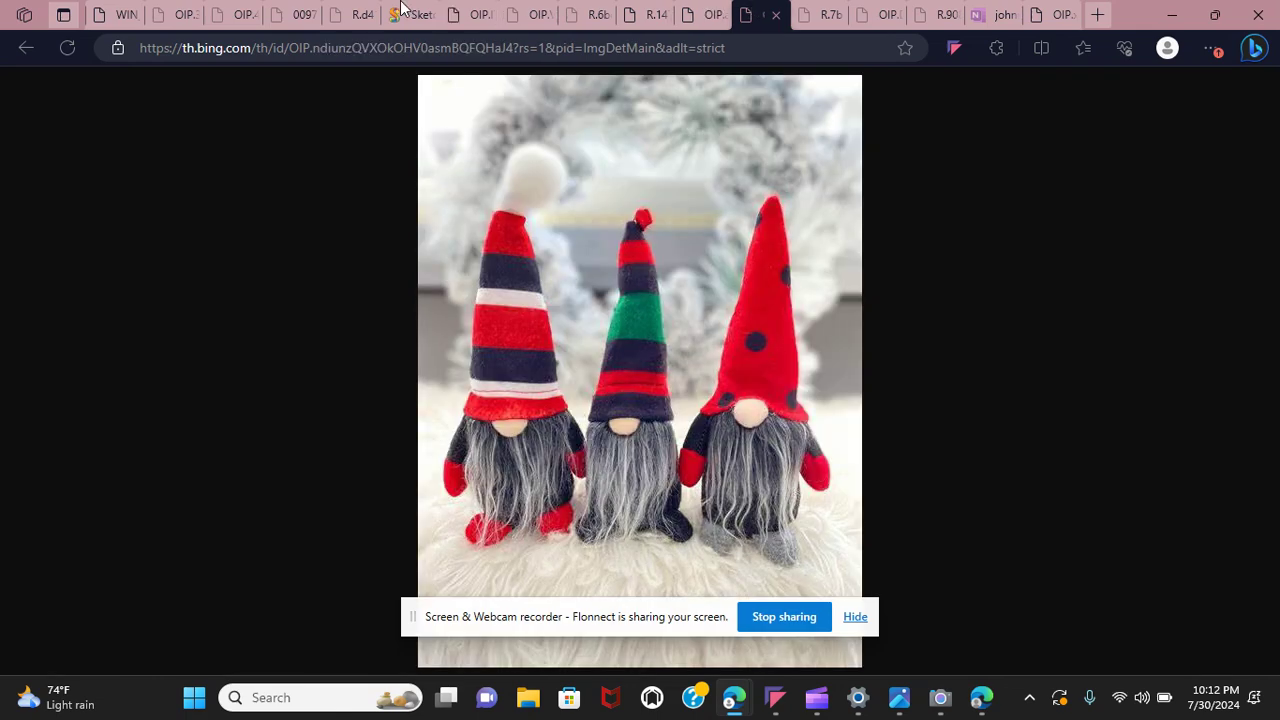
pyautogui.click(405, 12)
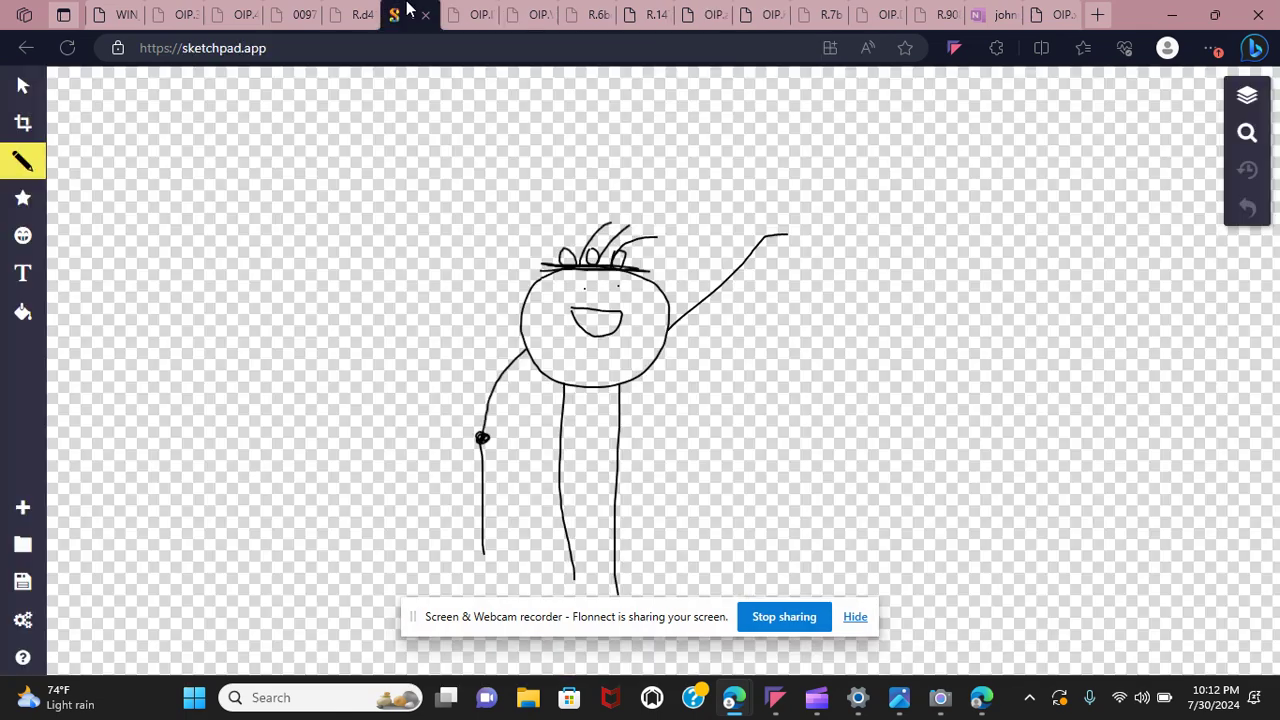
pyautogui.click(110, 12)
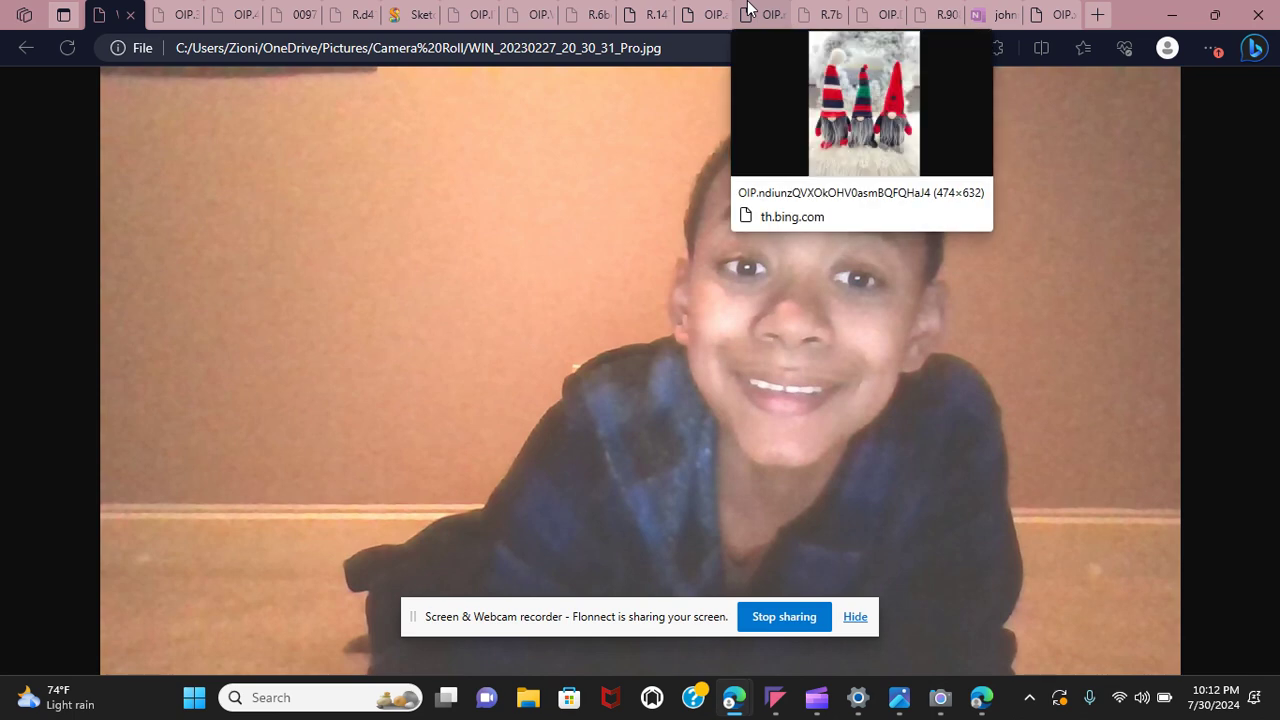
pyautogui.click(755, 14)
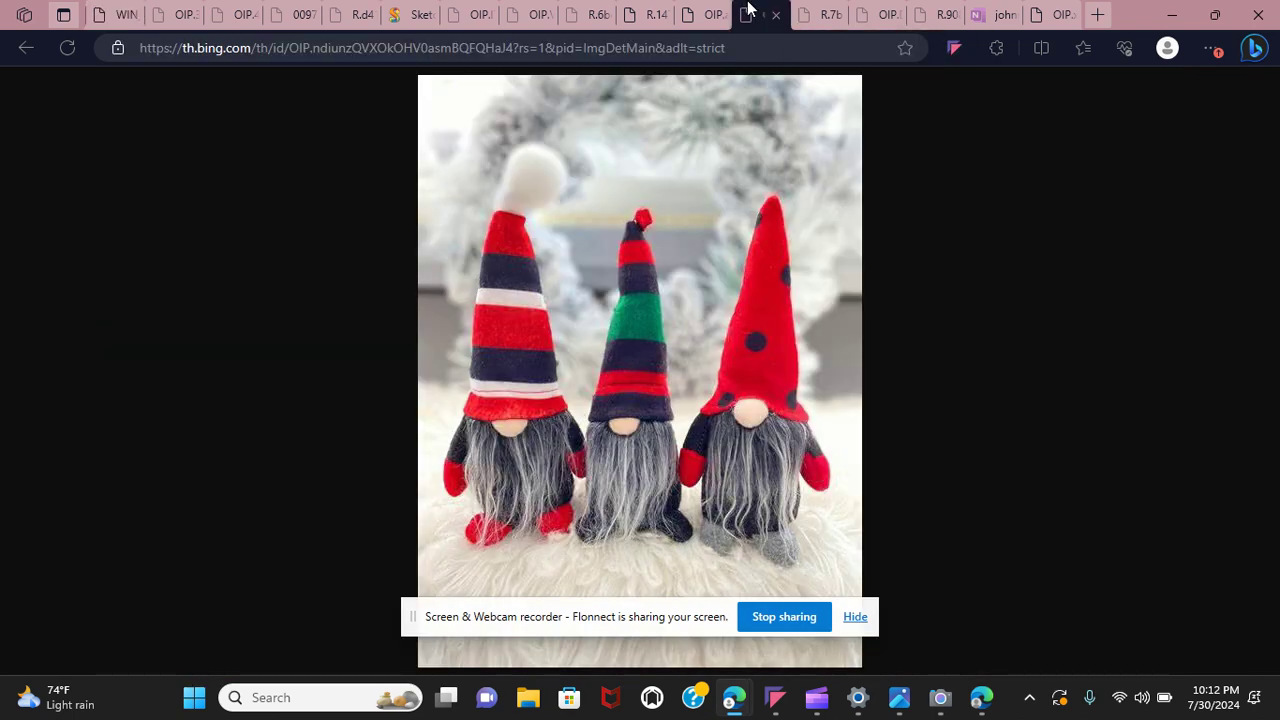
pyautogui.click(115, 12)
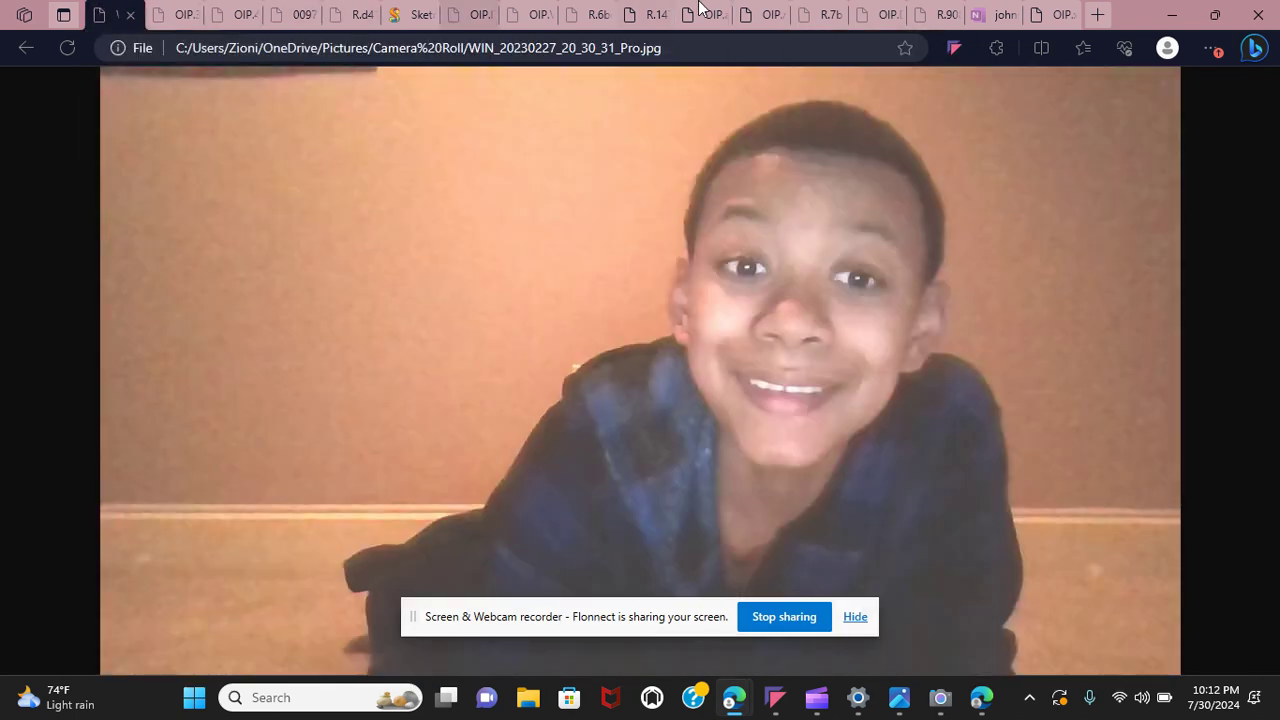
pyautogui.click(752, 12)
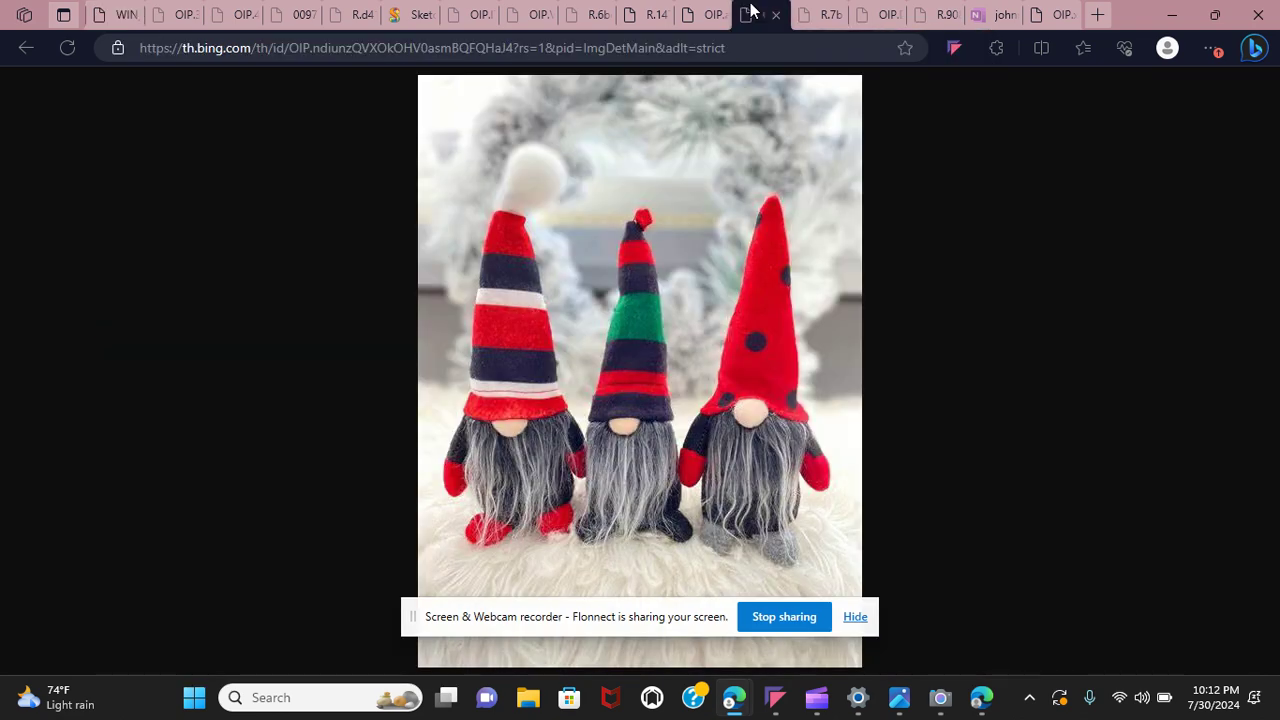
pyautogui.click(118, 12)
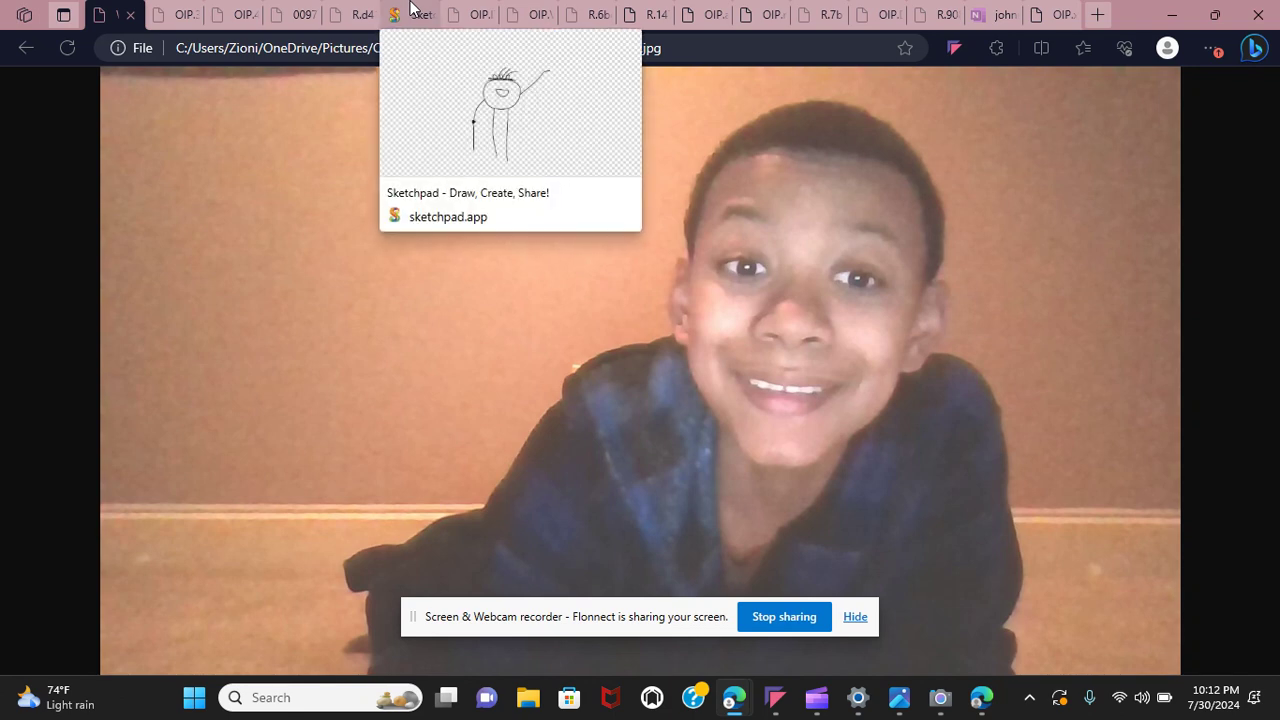
pyautogui.click(412, 12)
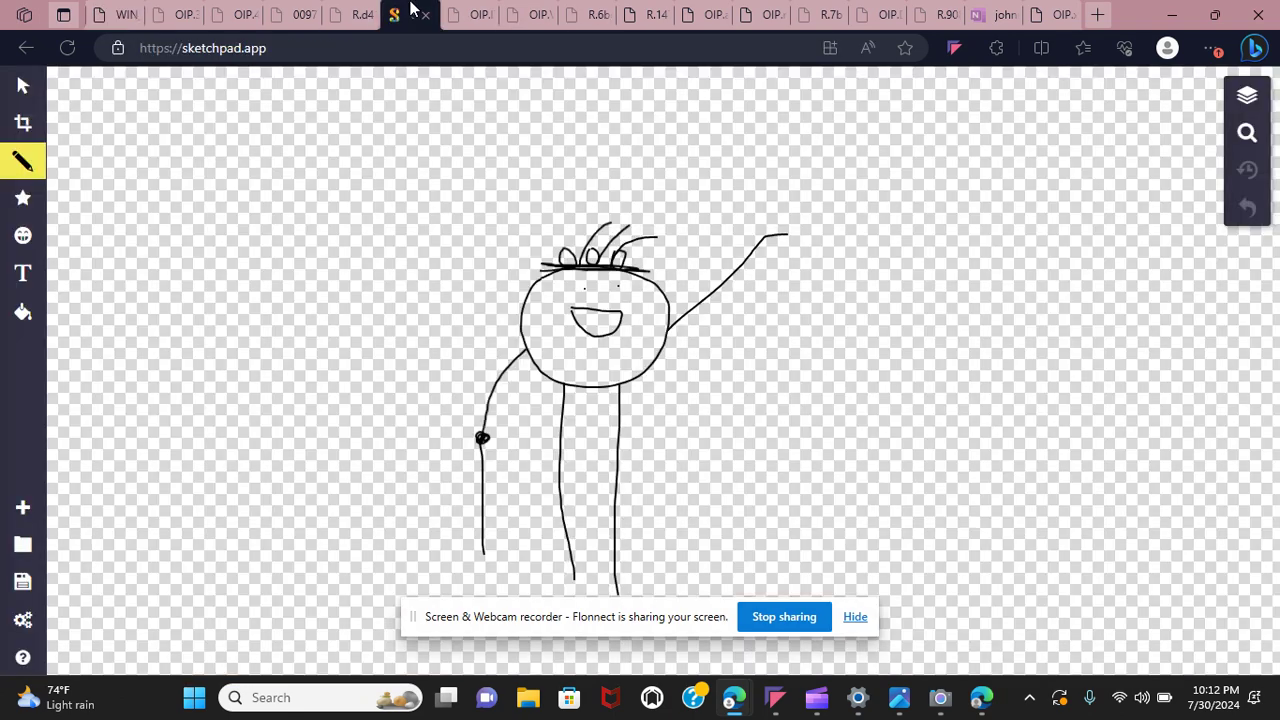
# Step: Alternate between the WIN webcam photo tab and the Sketchpad drawing, finishing on the photo
pyautogui.click(112, 8)
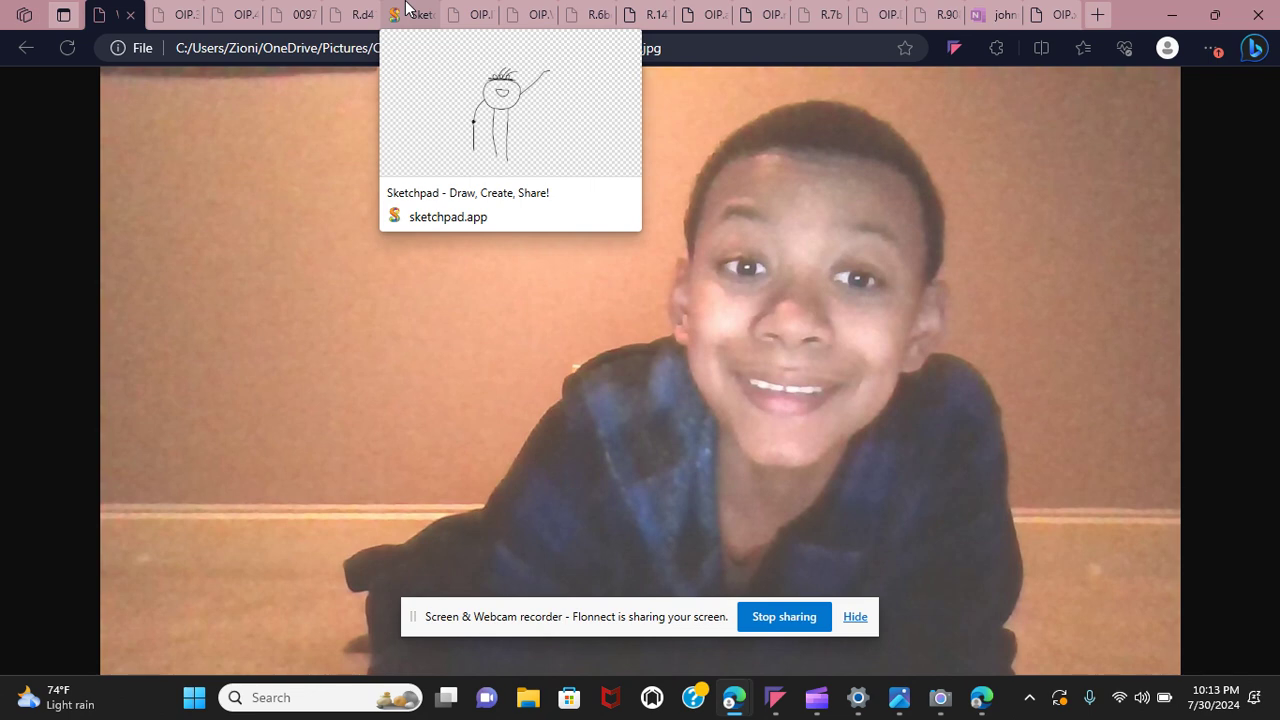
pyautogui.click(405, 8)
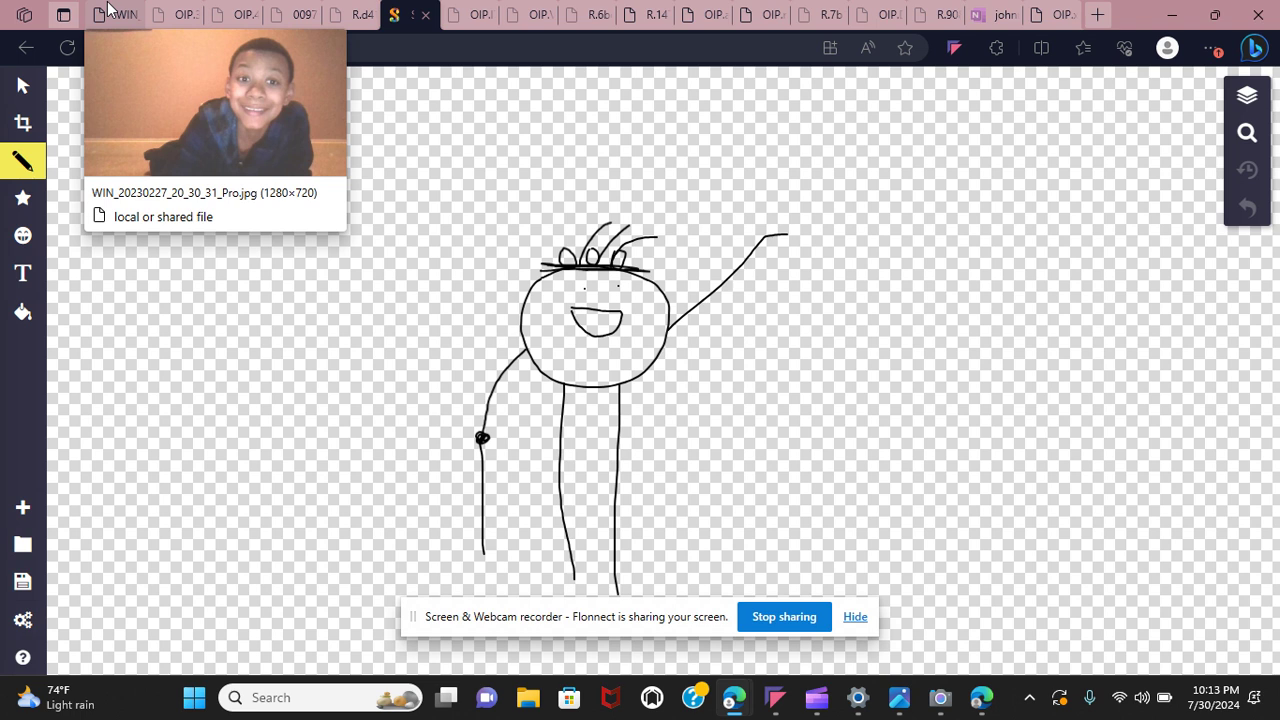
pyautogui.click(110, 9)
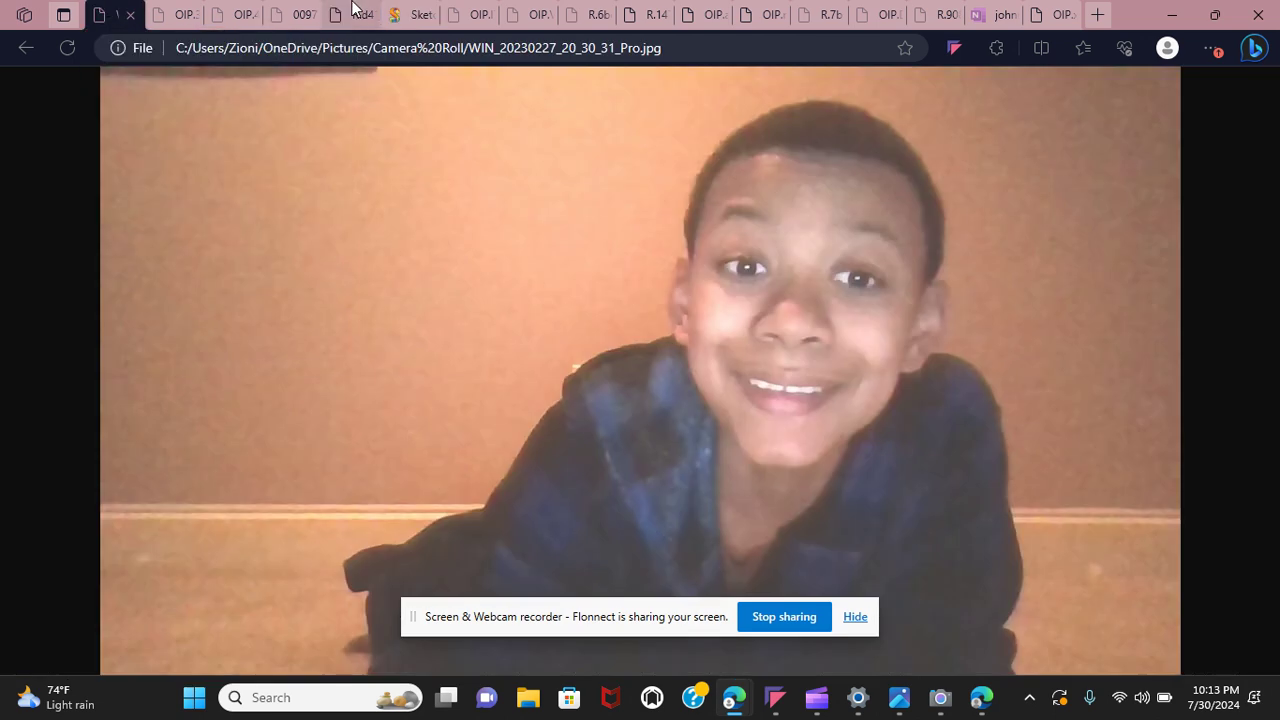
pyautogui.click(405, 12)
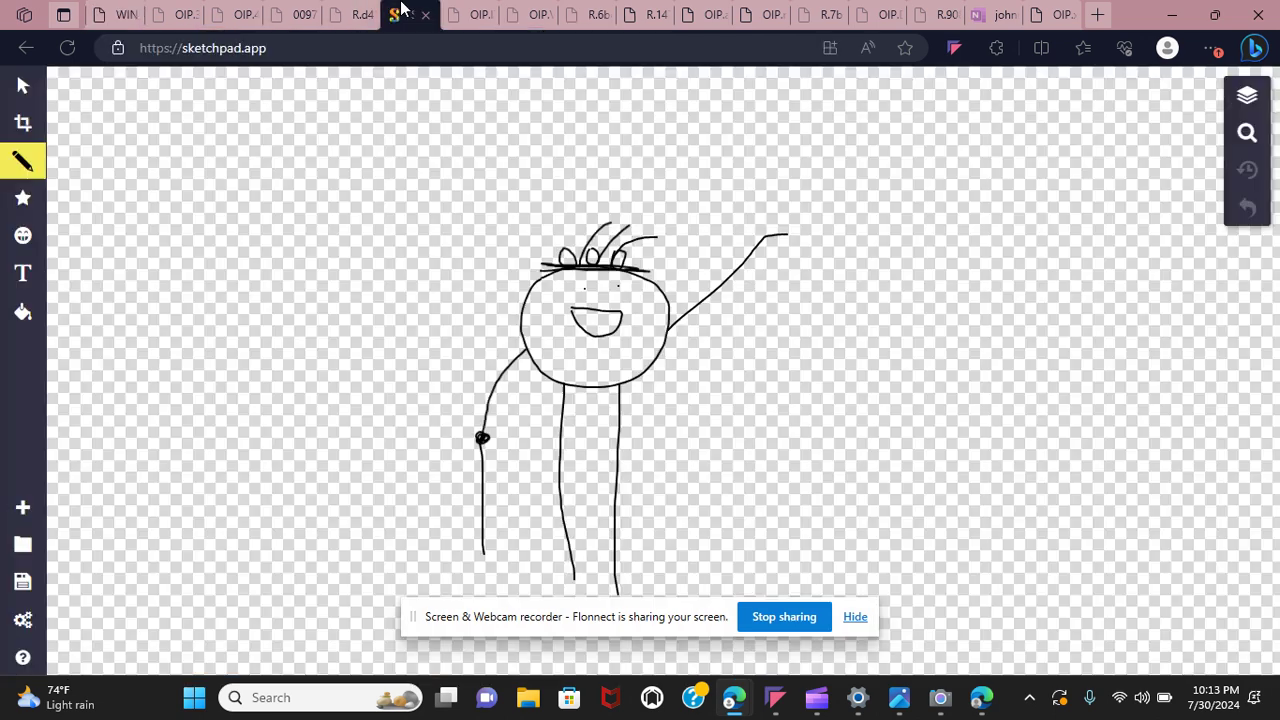
pyautogui.click(122, 9)
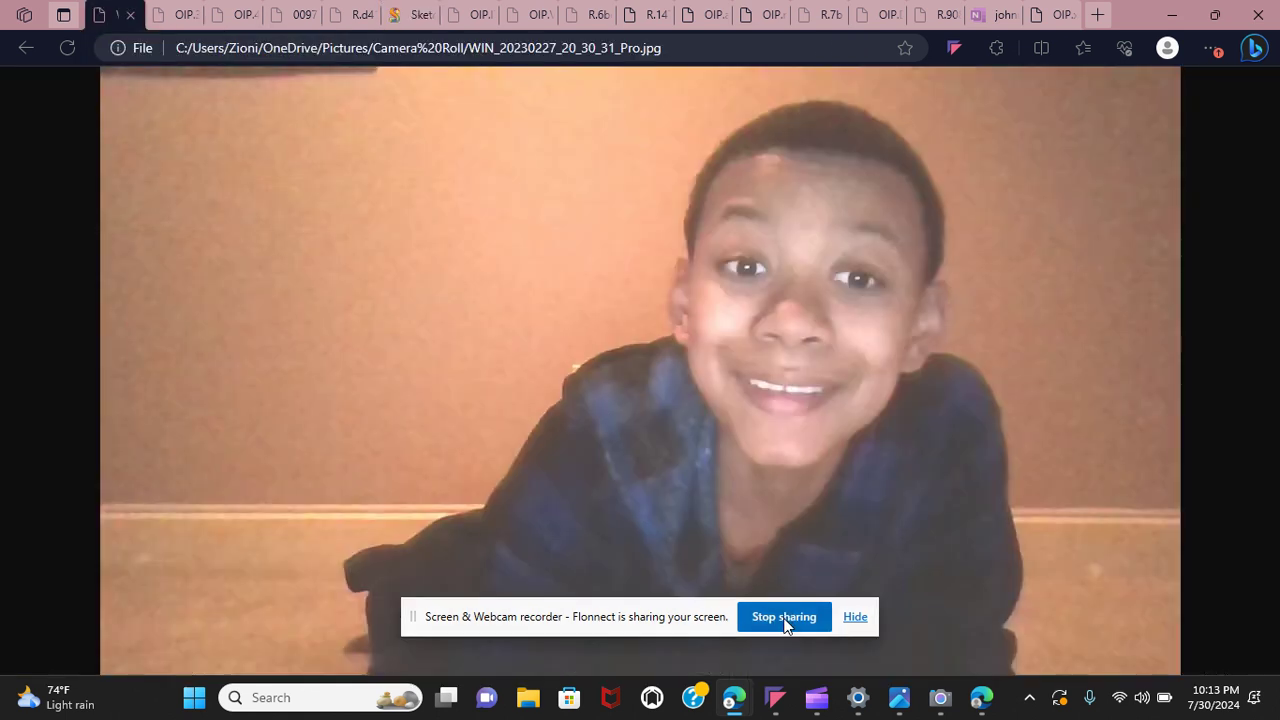